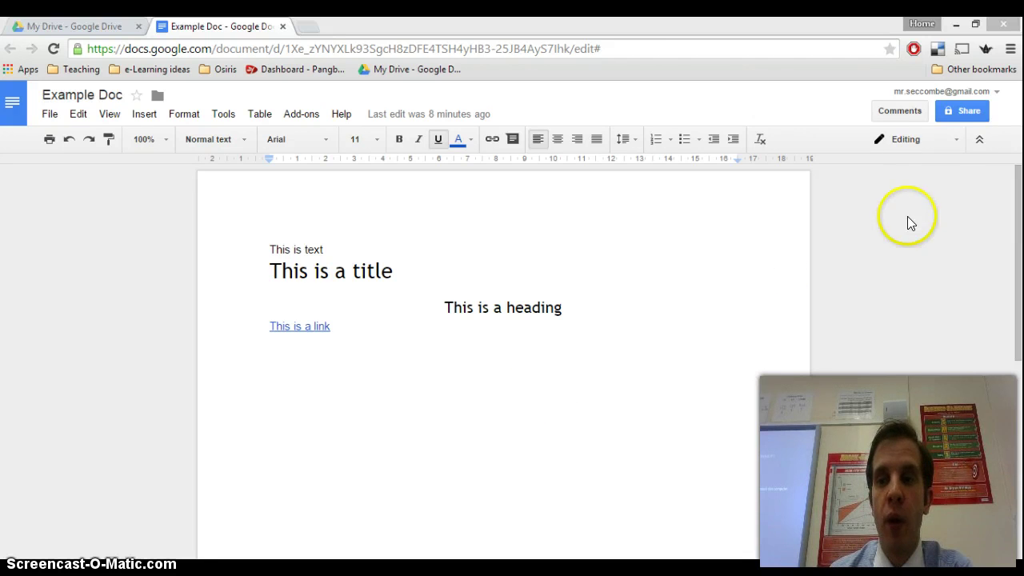
Turn on link sharing for Example Doc so anyone with the link can view, and select the shareable link.
left_click(965, 116)
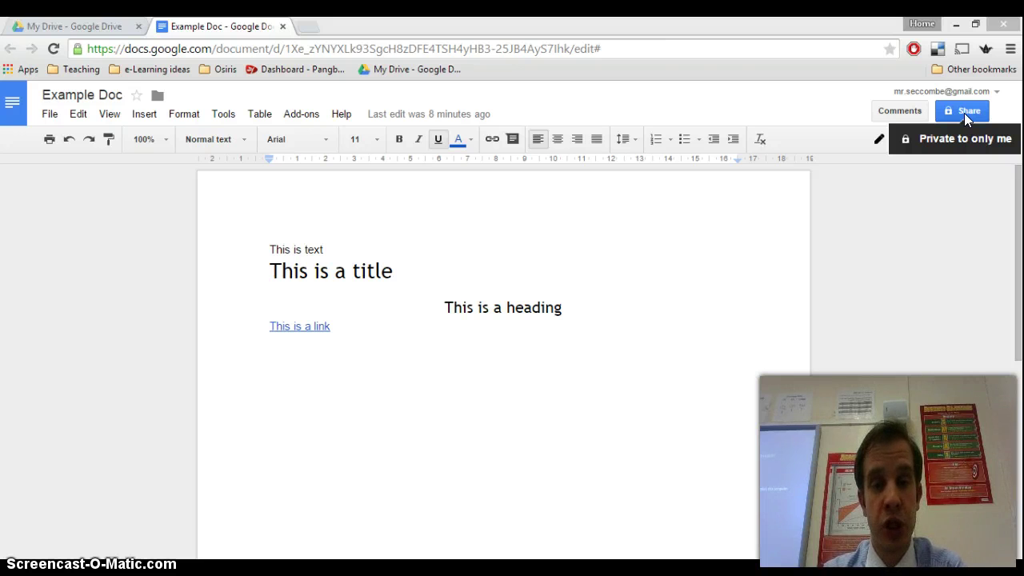
left_click(966, 116)
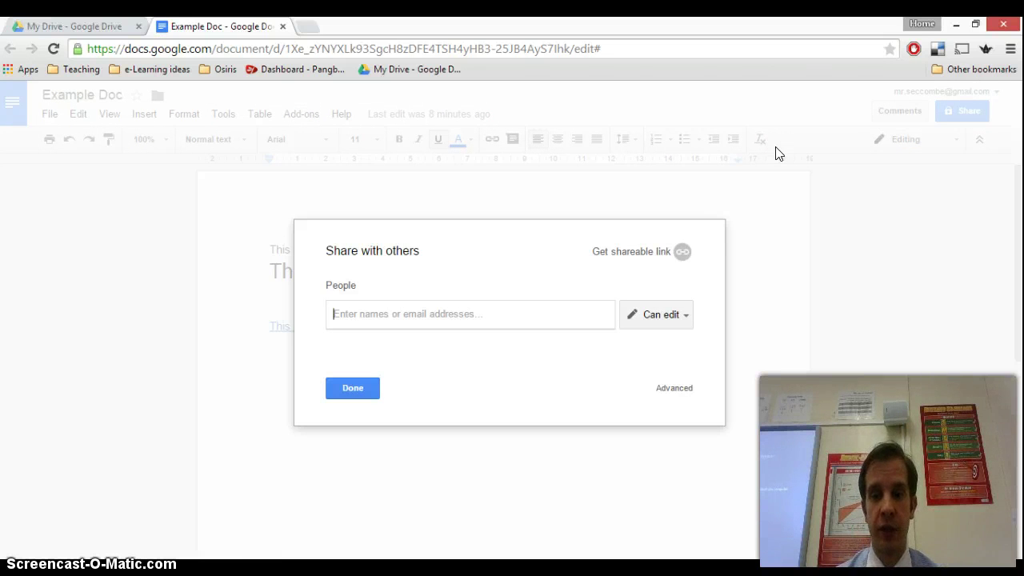
left_click(648, 254)
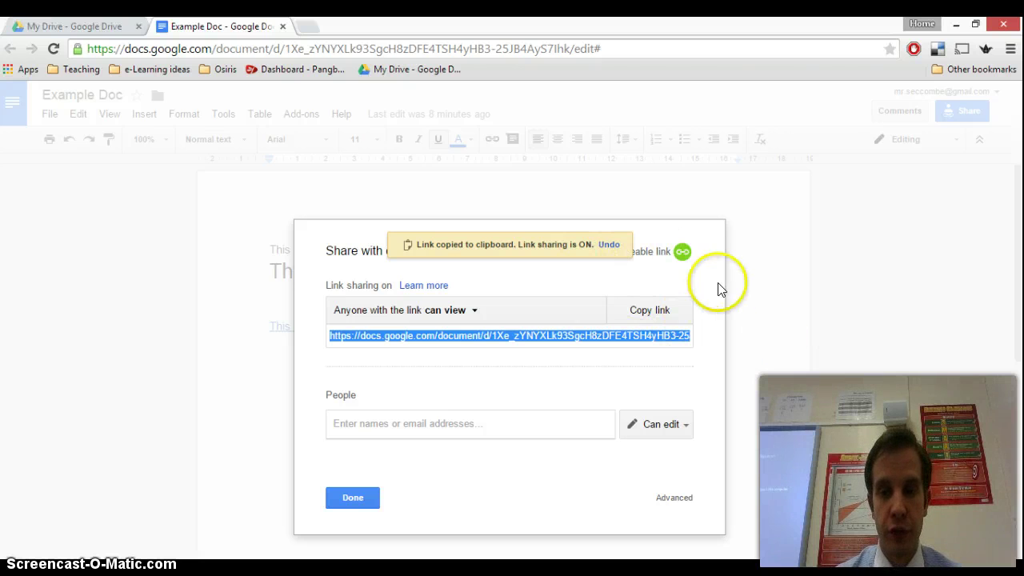
left_click(647, 257)
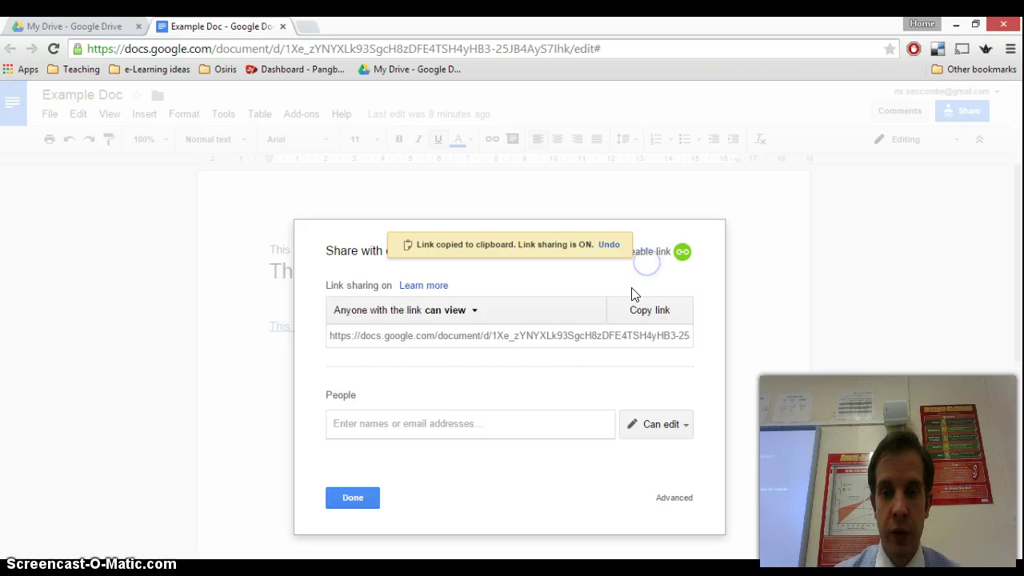
left_click(701, 415)
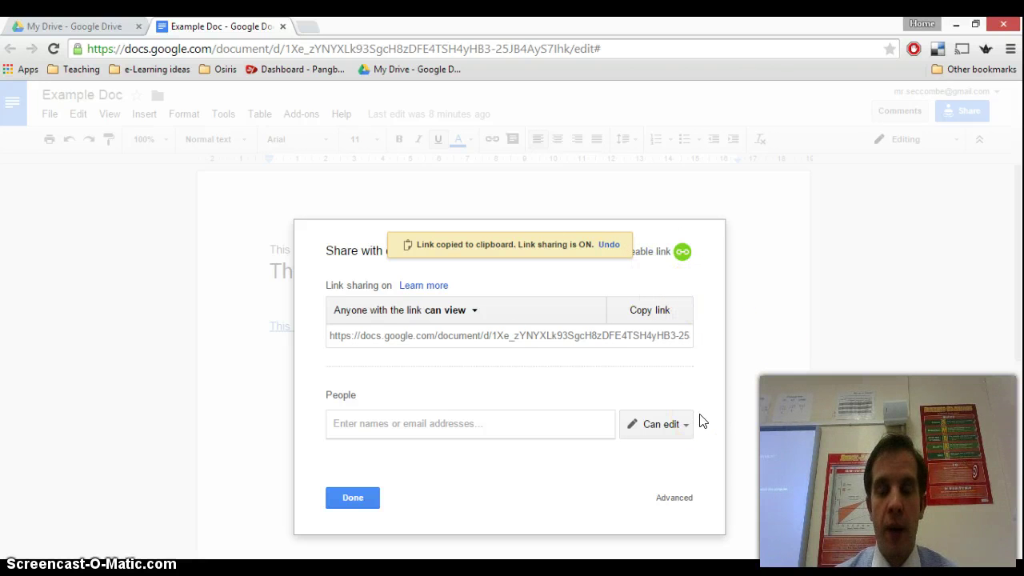
left_click(631, 339)
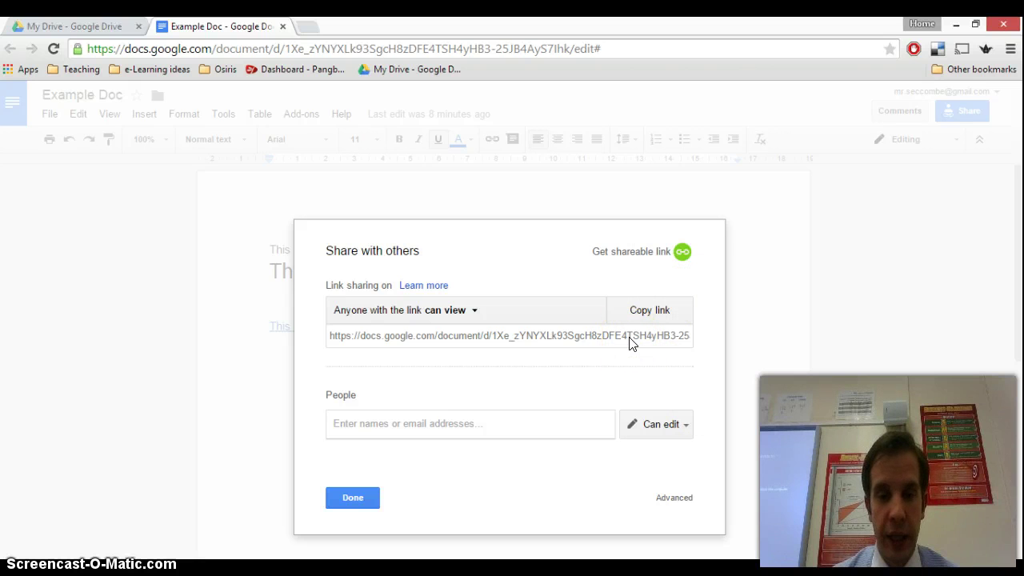
left_click(631, 339)
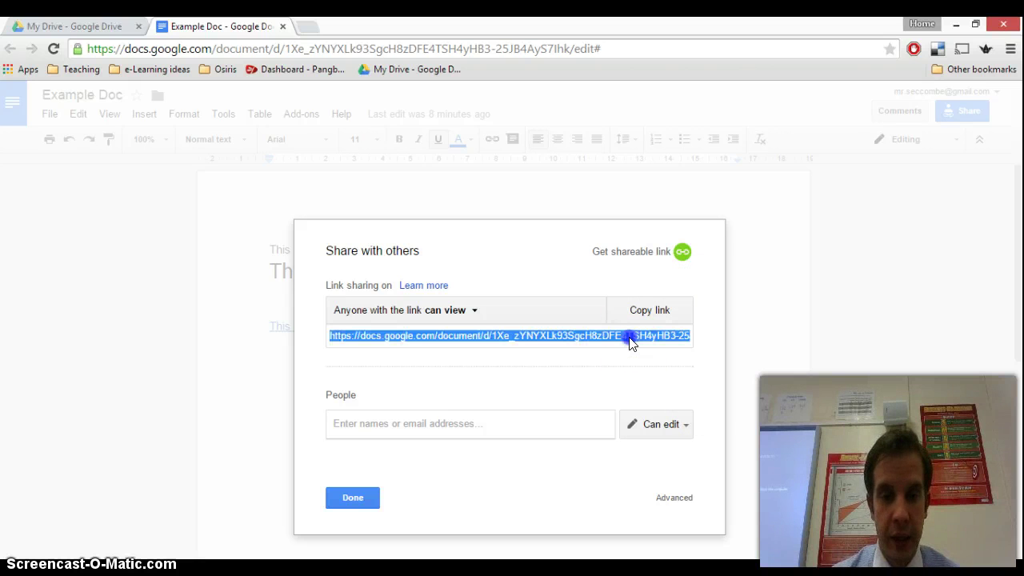
Change the link sharing permission to "Anyone with the link can edit" and select the shareable link.
left_click(445, 319)
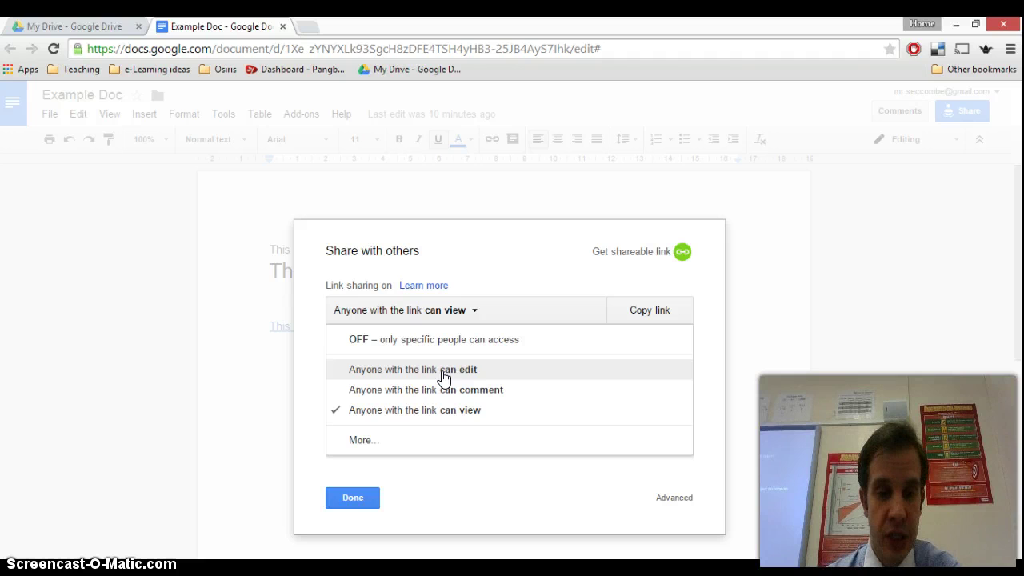
left_click(444, 371)
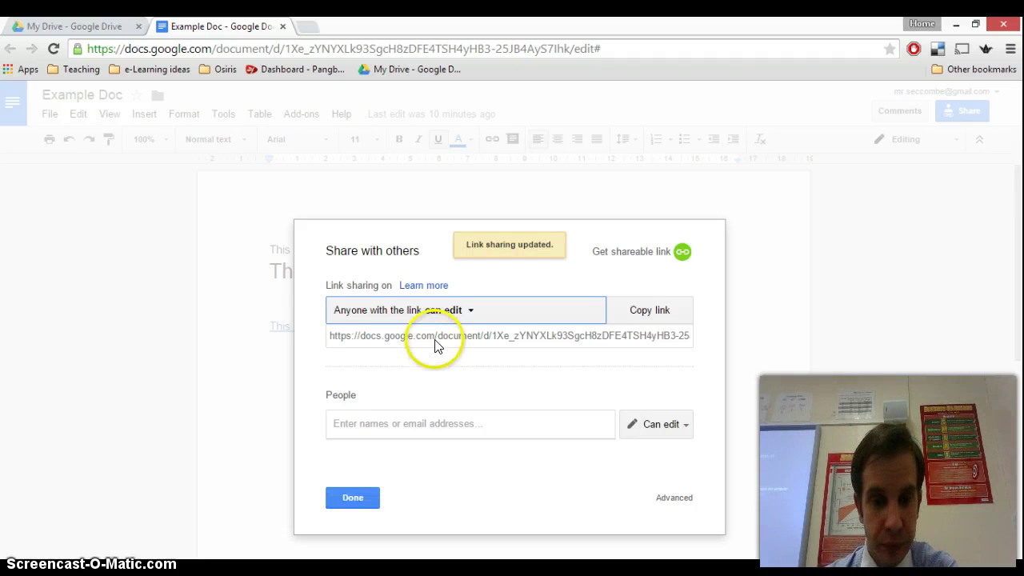
left_click(436, 342)
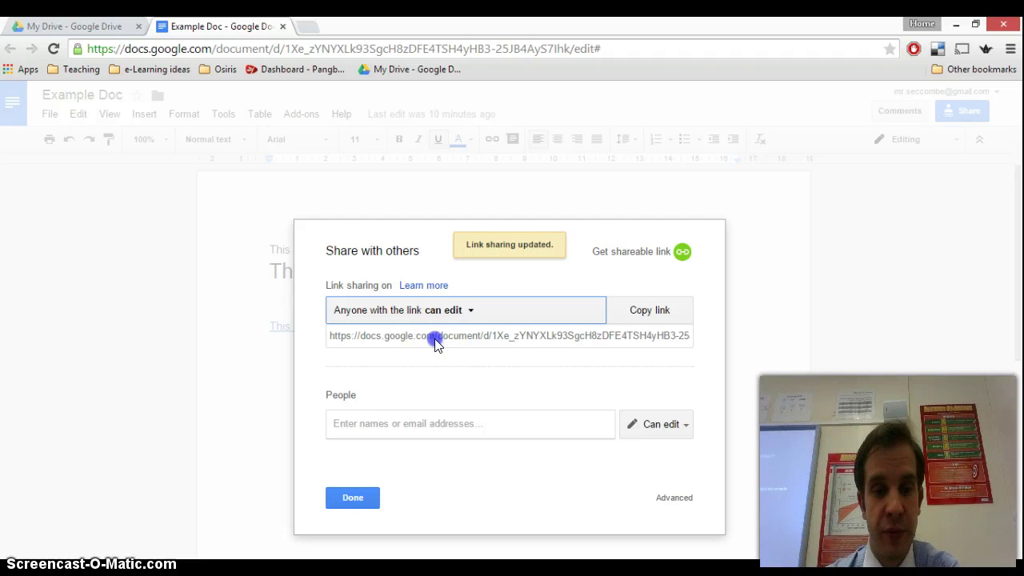
left_click(436, 342)
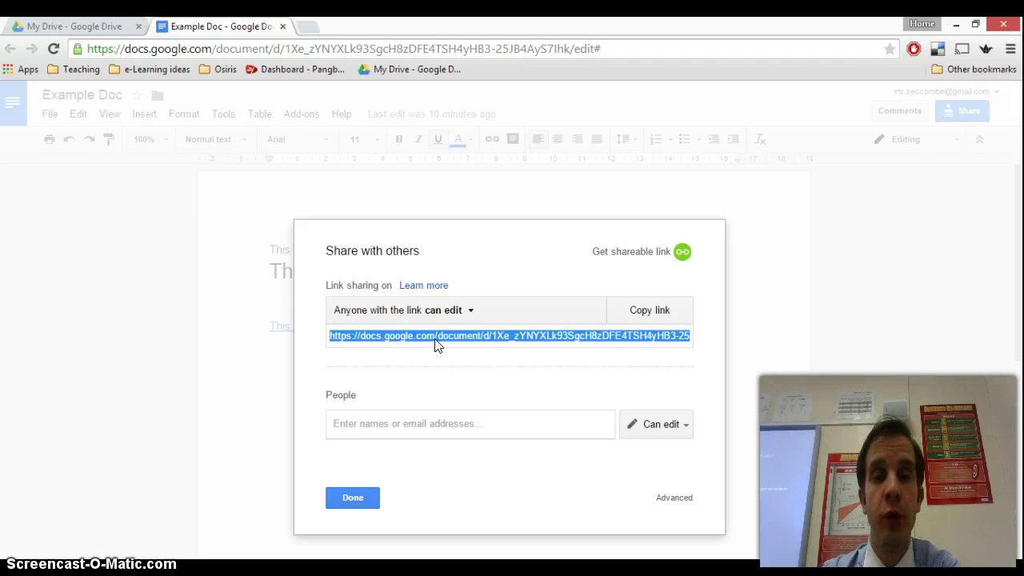
Invite a suggested contact by e-mail to the document with "Can edit" permission and send the invitation.
left_click(446, 424)
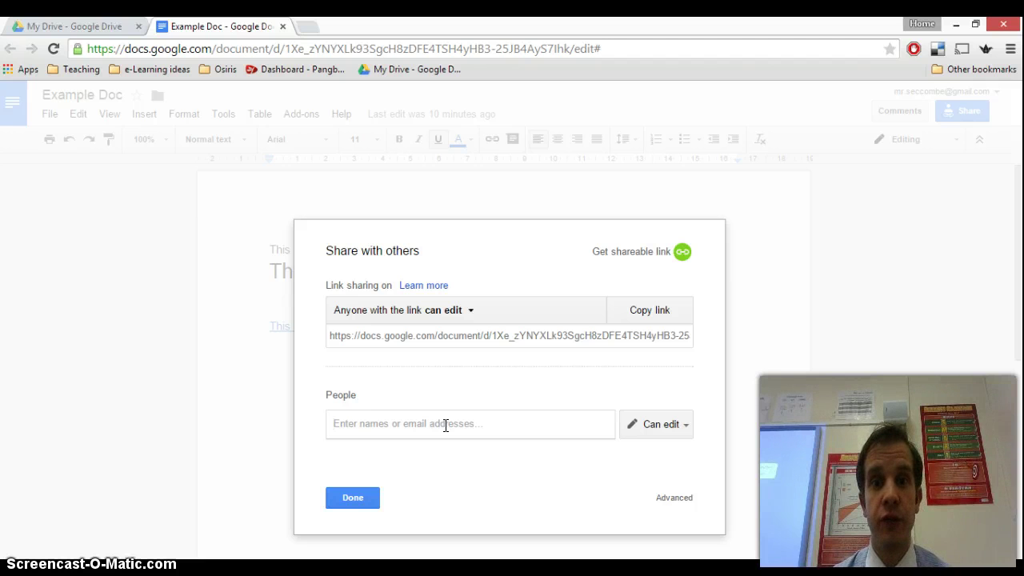
left_click(684, 425)
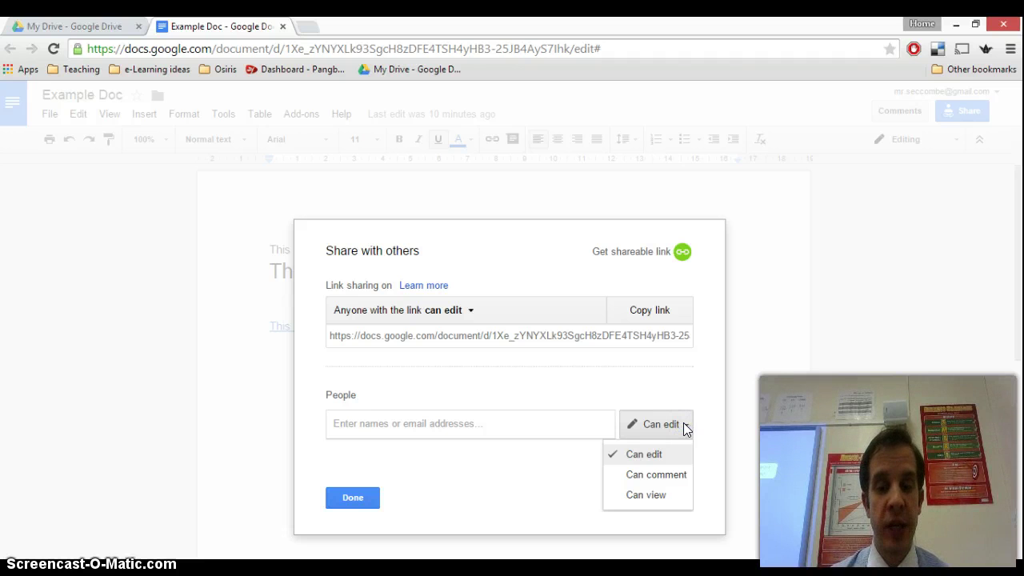
left_click(502, 470)
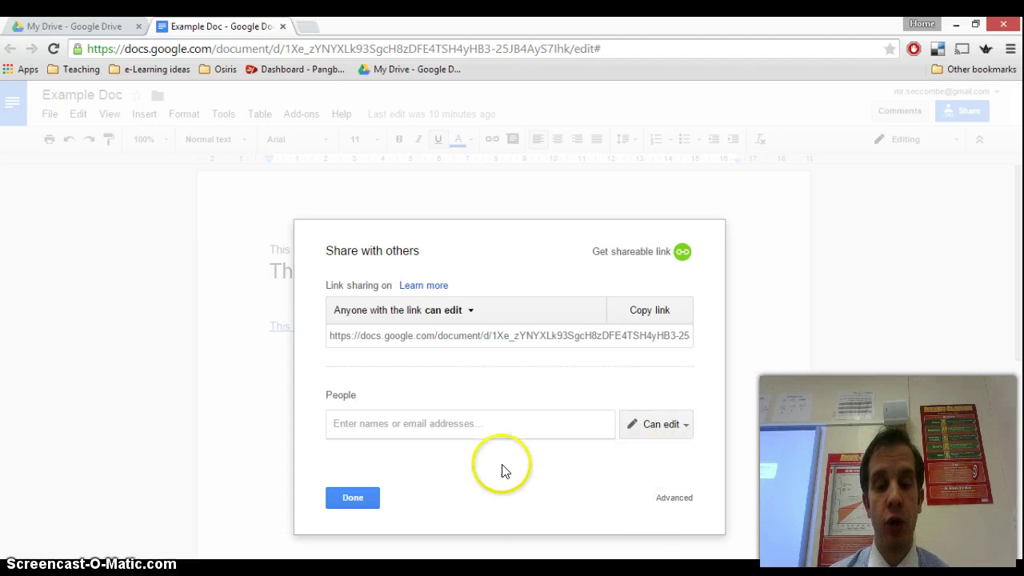
left_click(463, 424)
type("mark")
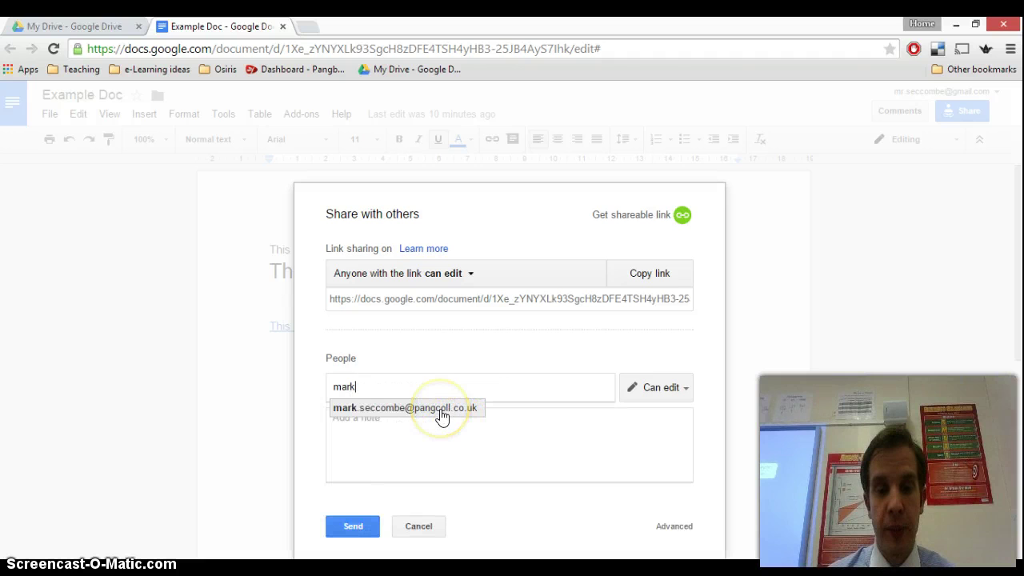
left_click(441, 415)
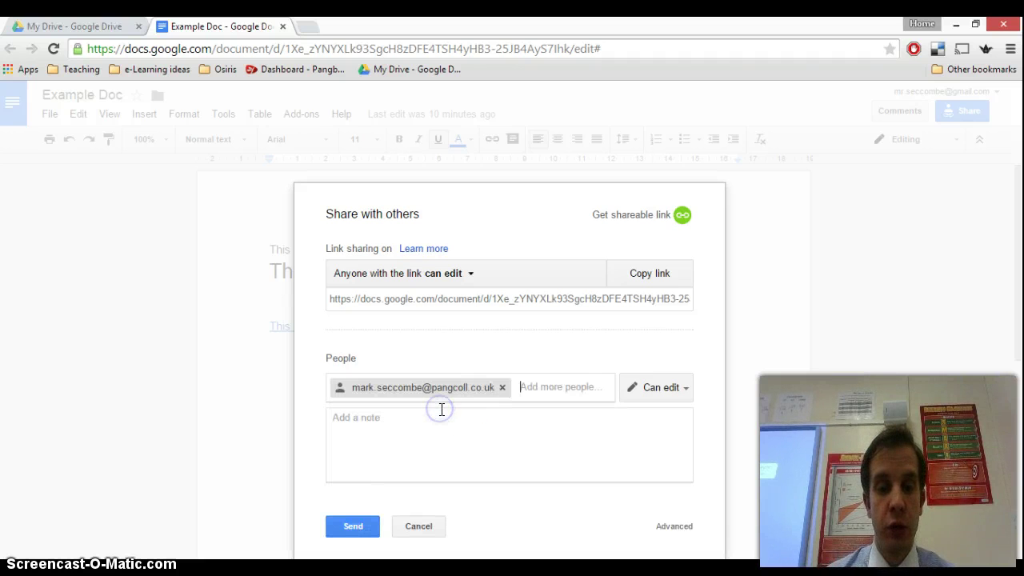
left_click(355, 528)
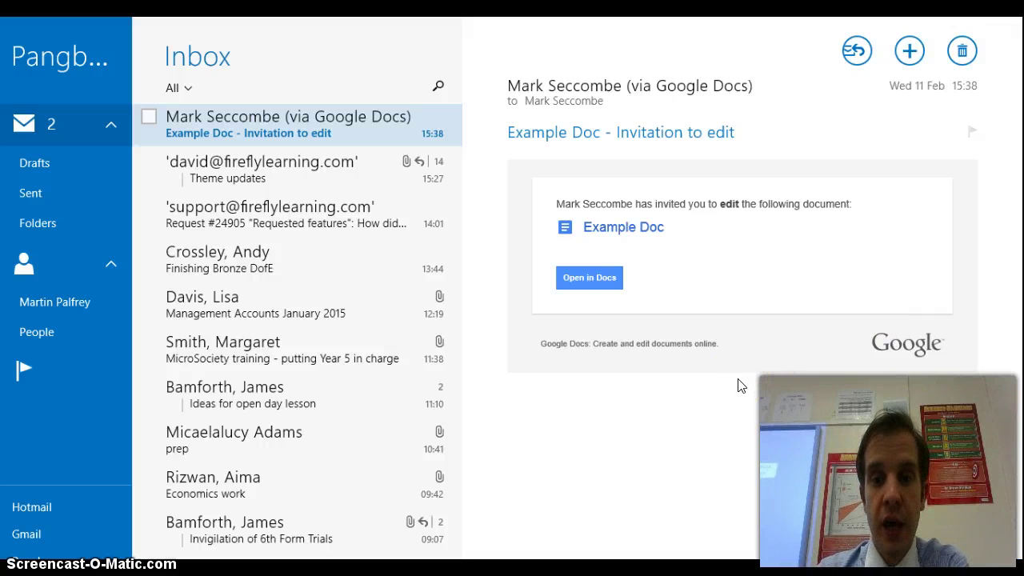
Open Example Doc in Docs from the invitation e-mail, and close the duplicate copy to return to the original document.
left_click(579, 281)
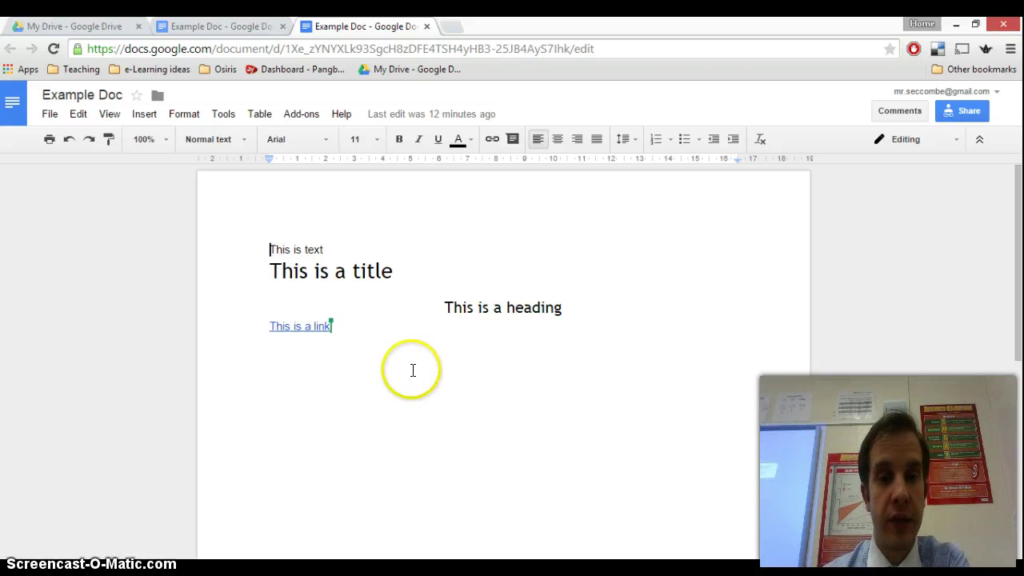
left_click(427, 27)
left_click(523, 321)
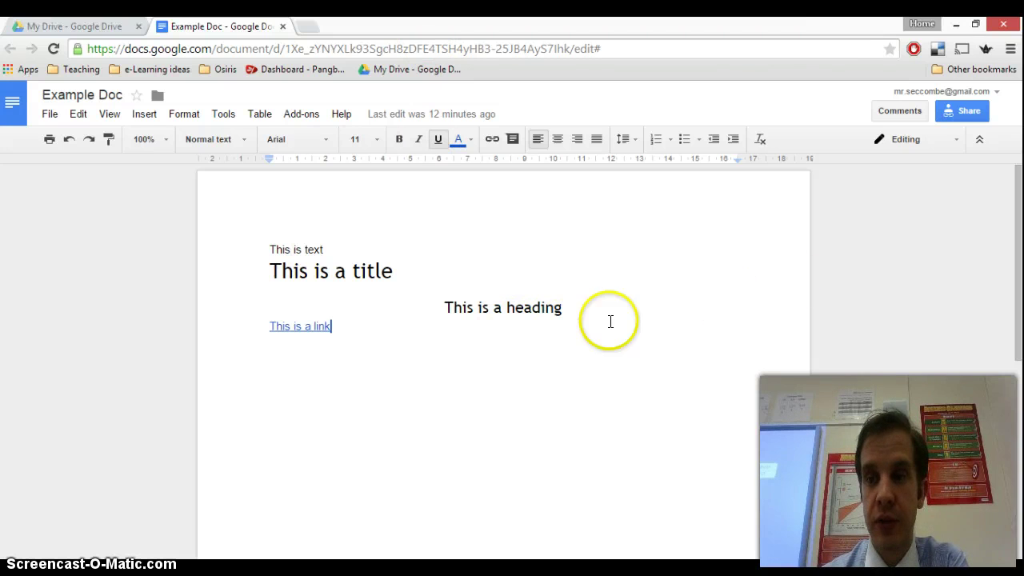
Review the document's link sharing options, including the additional ones, and leave the sharing settings without changing them.
left_click(962, 110)
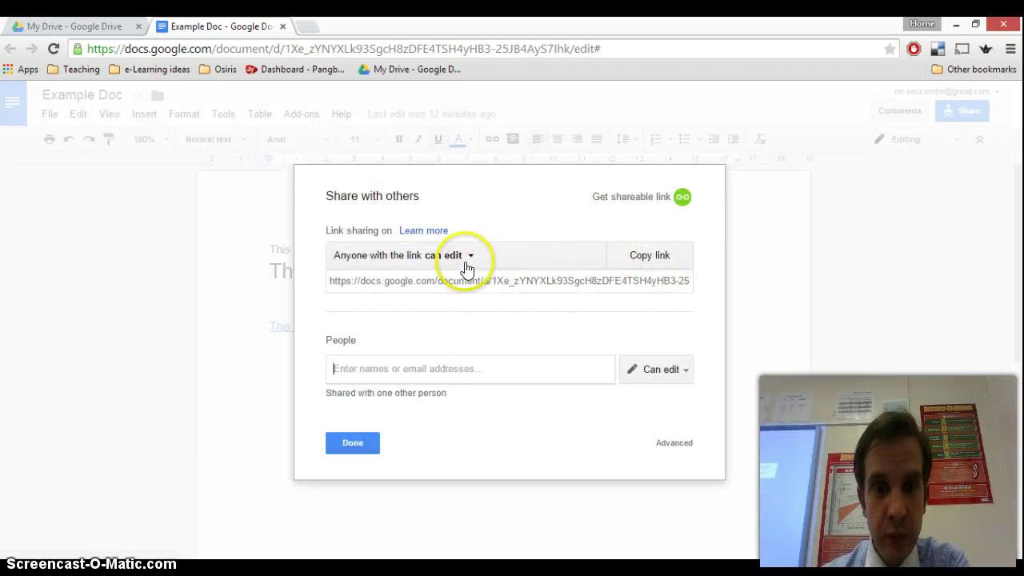
left_click(471, 257)
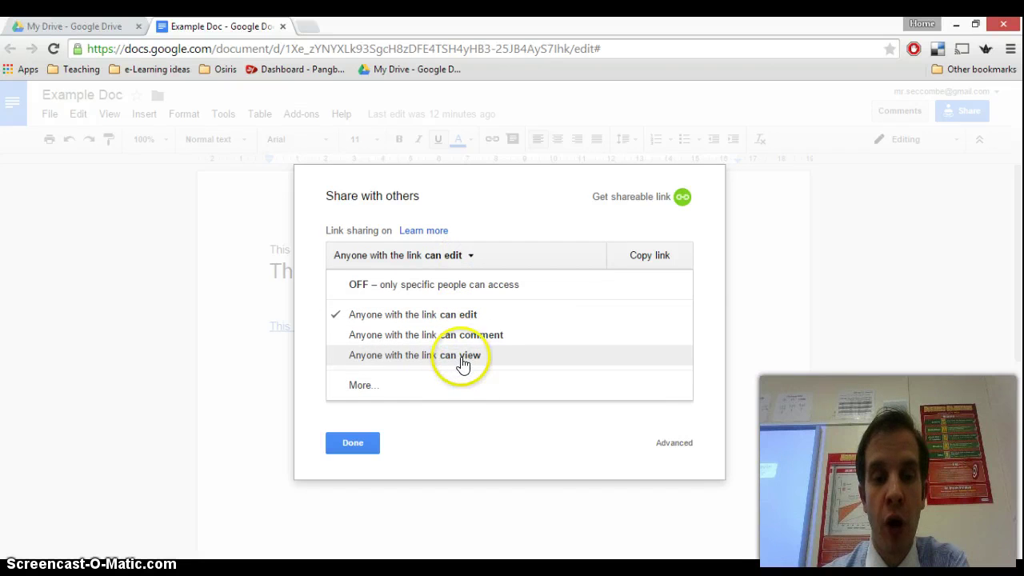
left_click(397, 394)
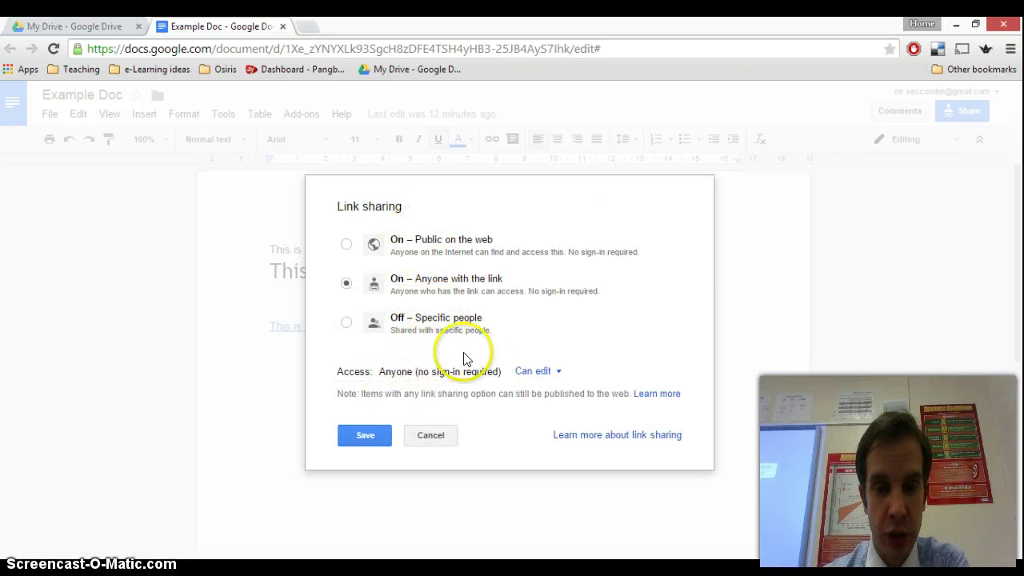
left_click(430, 436)
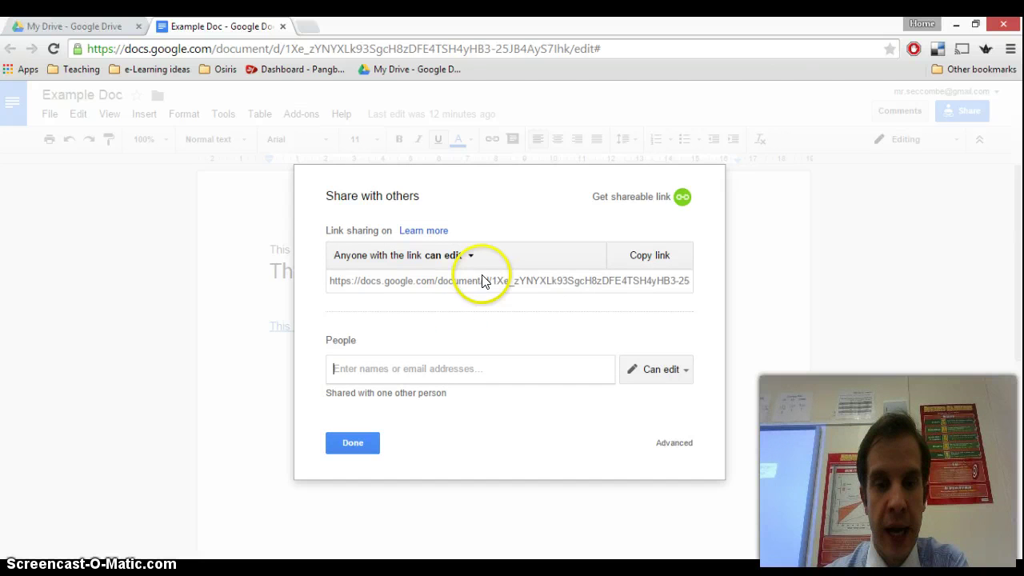
left_click(465, 285)
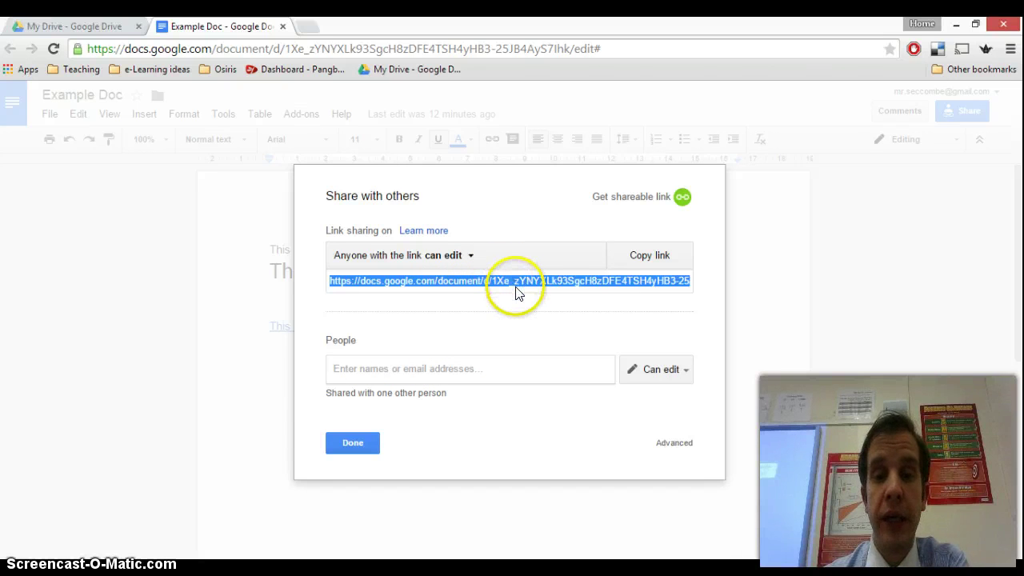
left_click_drag(516, 292, 499, 286)
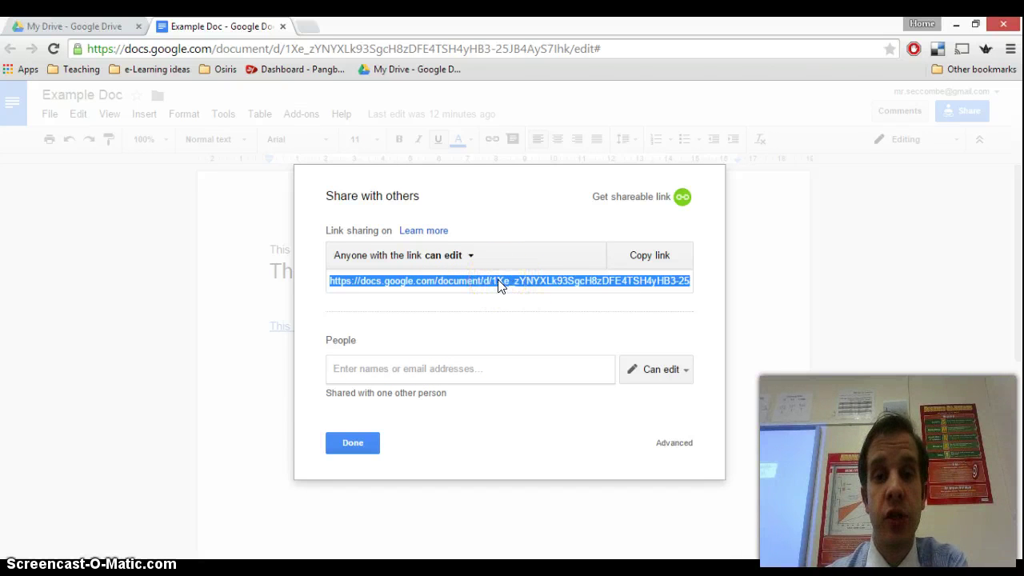
left_click(357, 438)
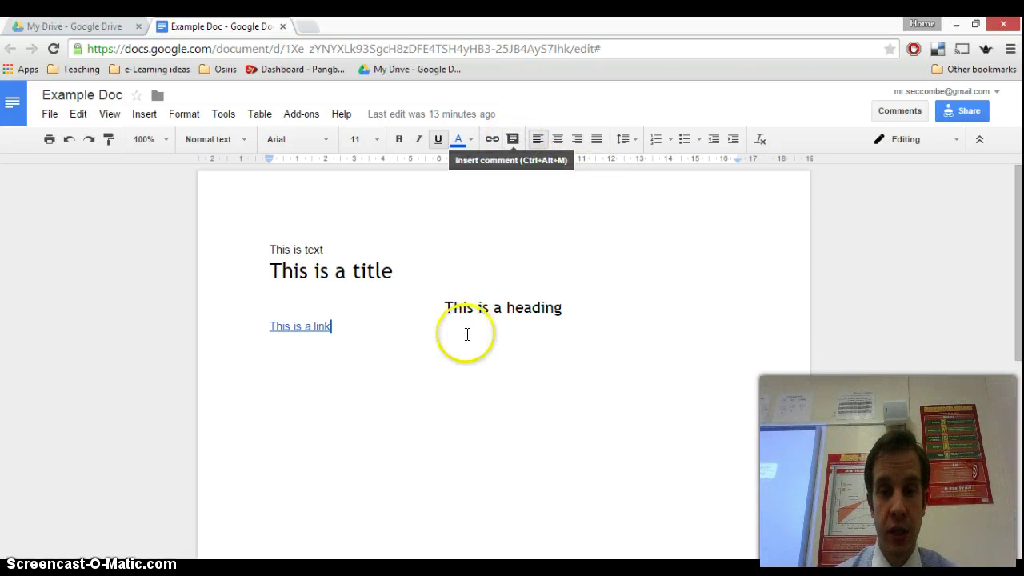
Add the comment "I am not sure that this is the right title" to the text "This is a heading".
left_click_drag(445, 307, 562, 311)
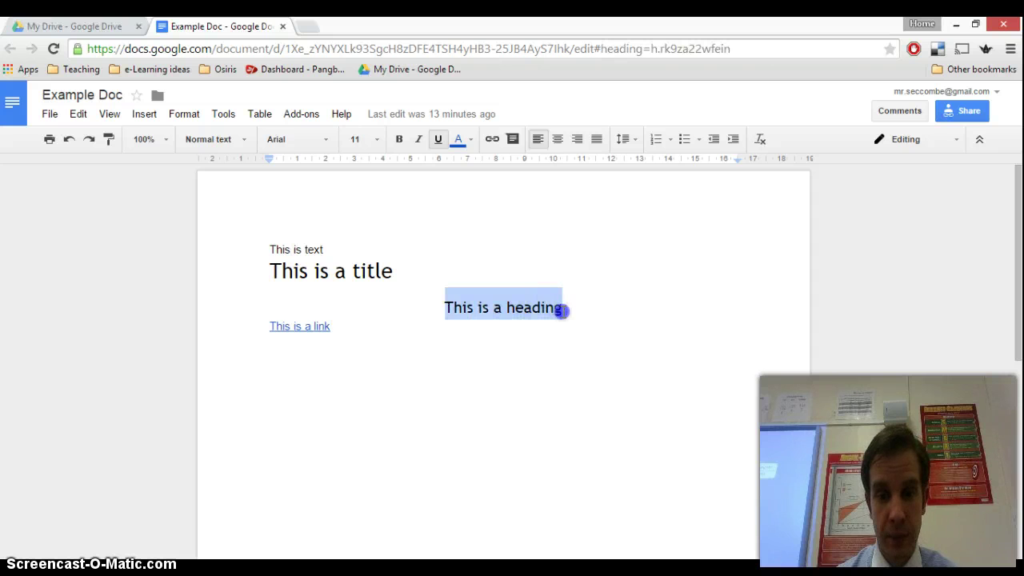
left_click(514, 139)
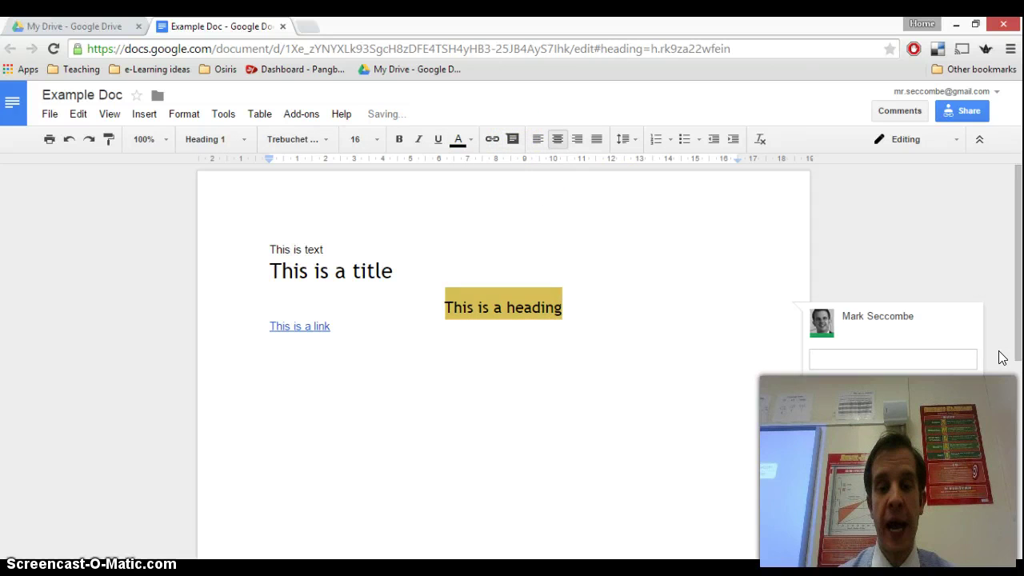
type("I am")
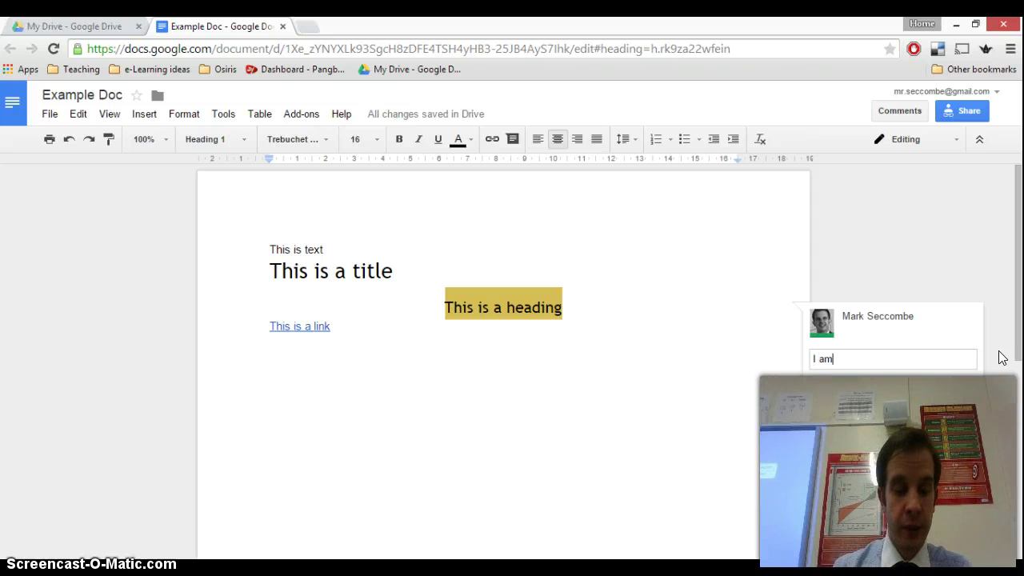
type(" not sure that t")
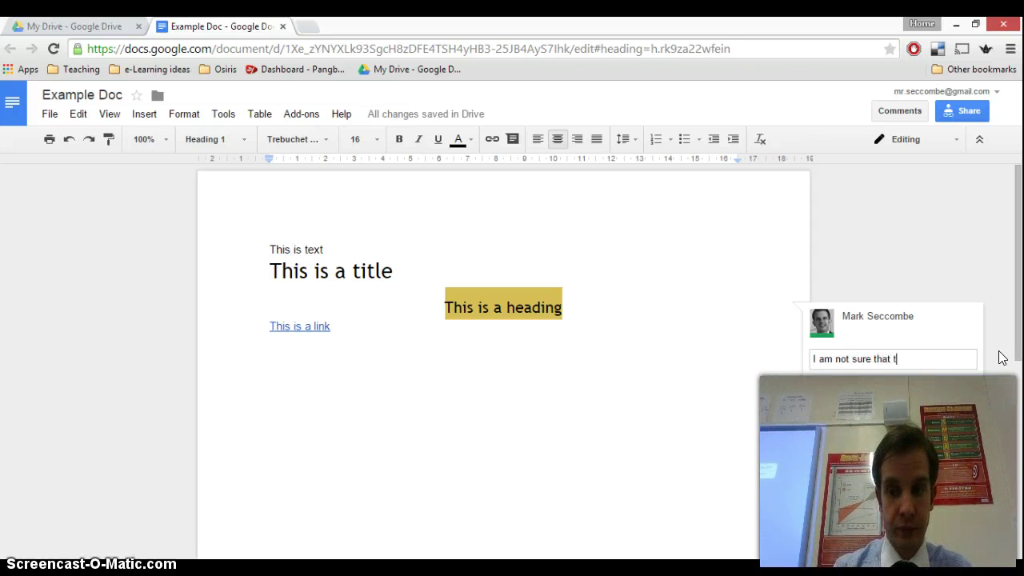
type("his is the right title")
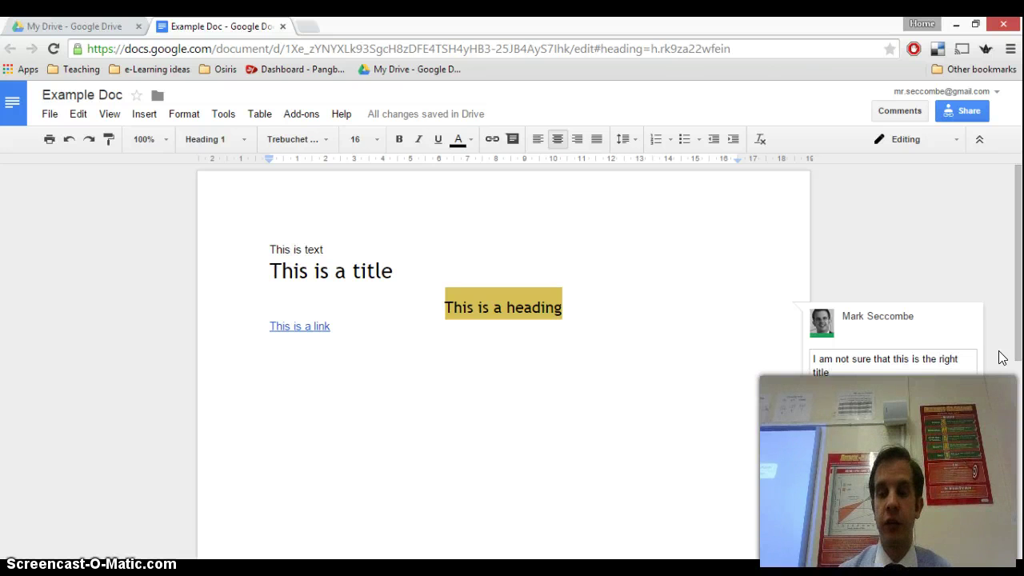
left_click(837, 413)
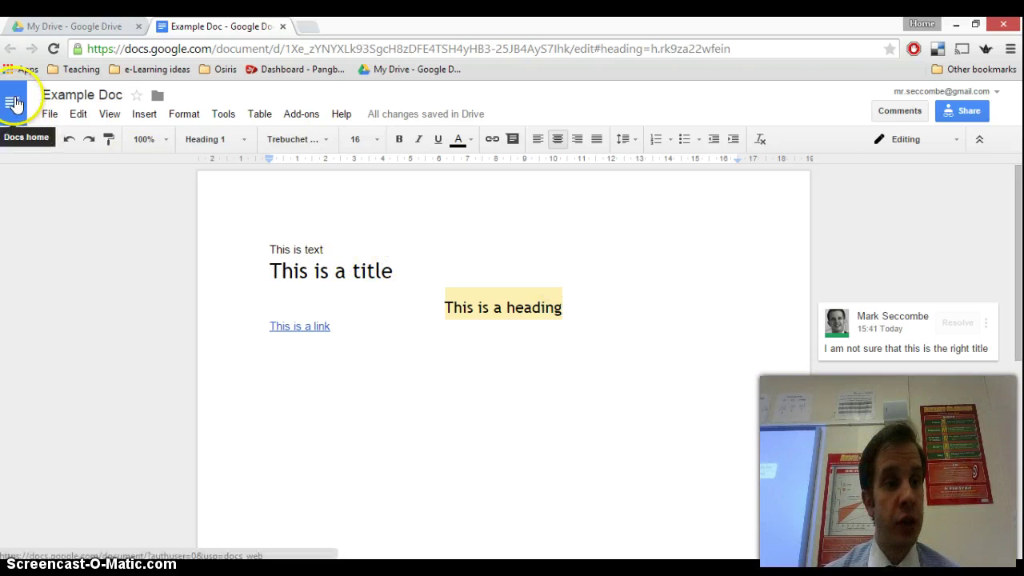
Close the document and open the sharing settings of Example Doc from My Drive.
left_click(14, 103)
left_click(282, 26)
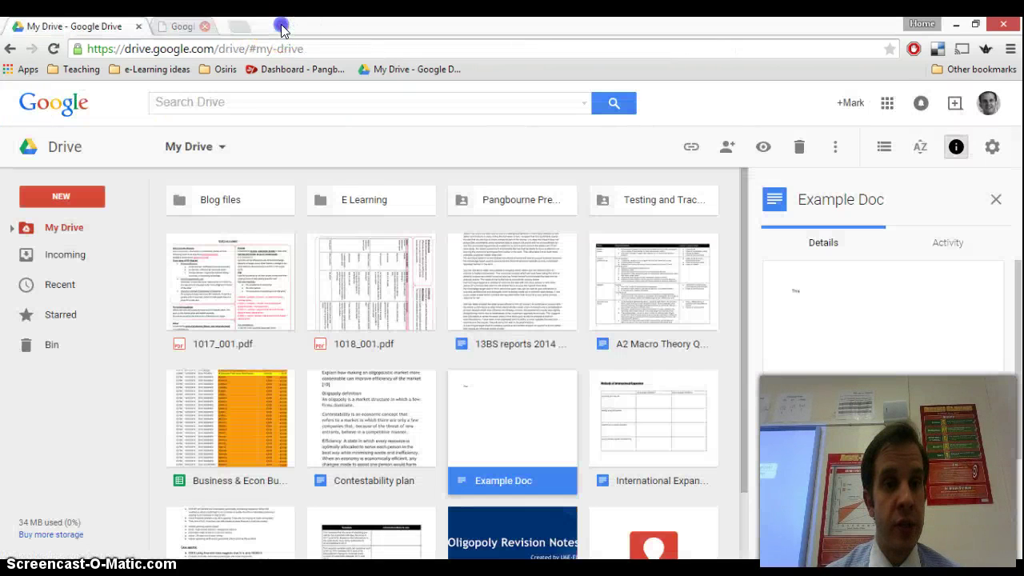
left_click(744, 320)
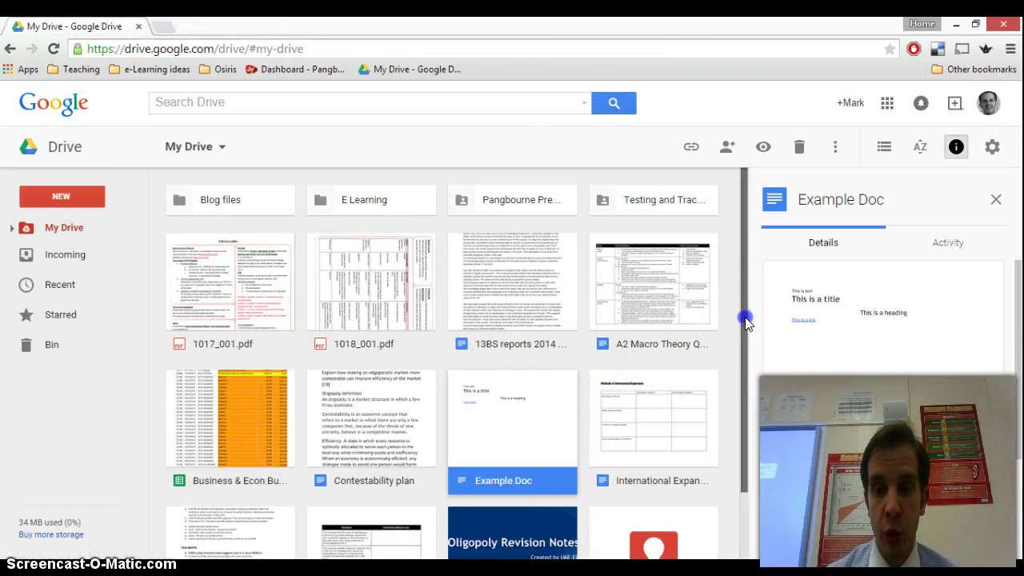
left_click_drag(745, 320, 745, 353)
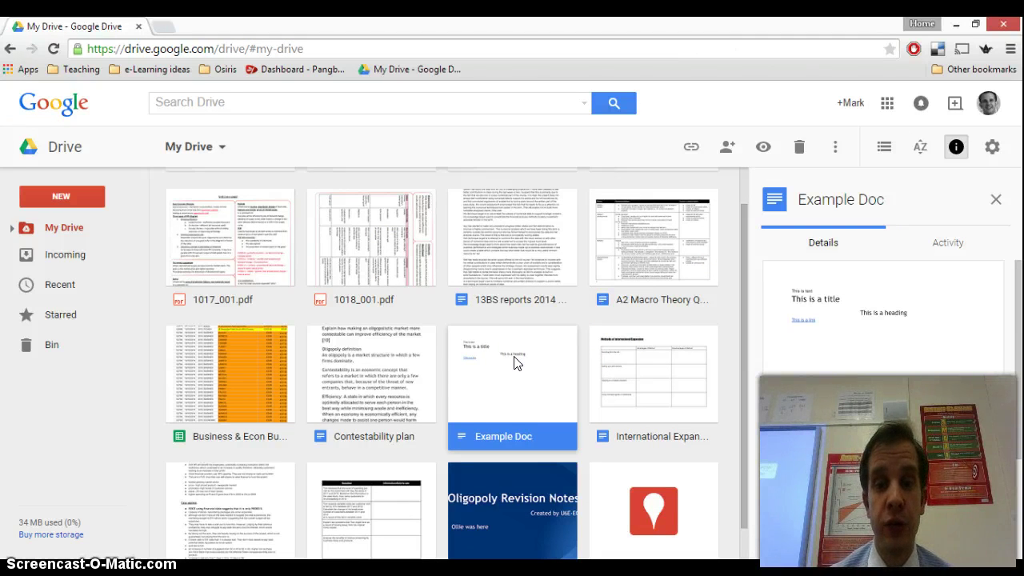
left_click(728, 149)
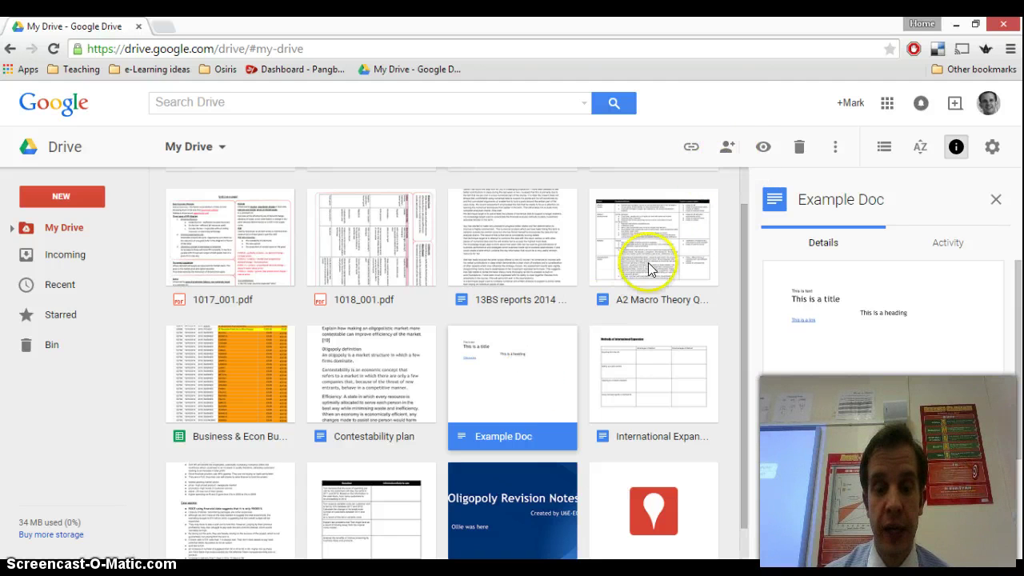
left_click(728, 150)
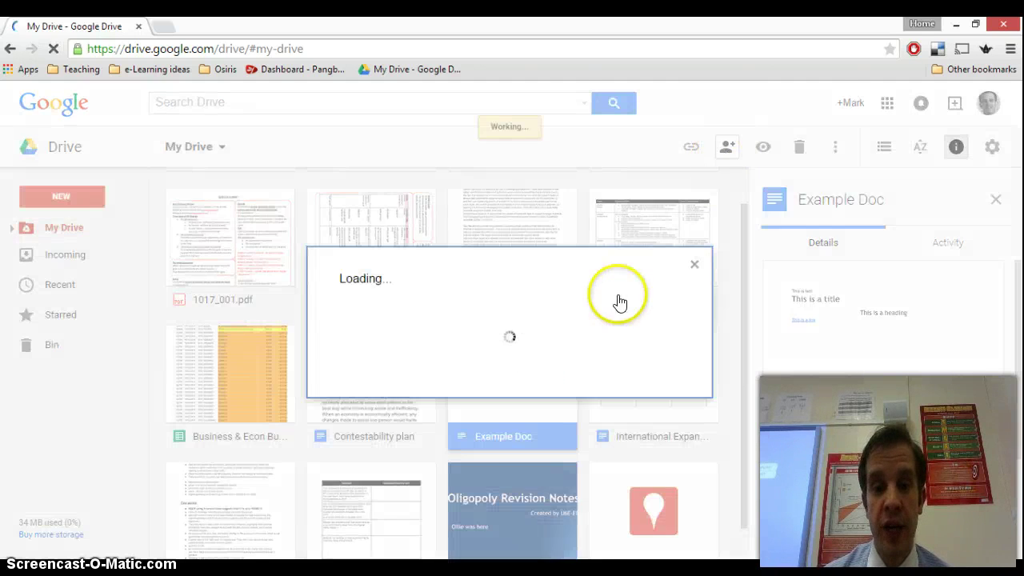